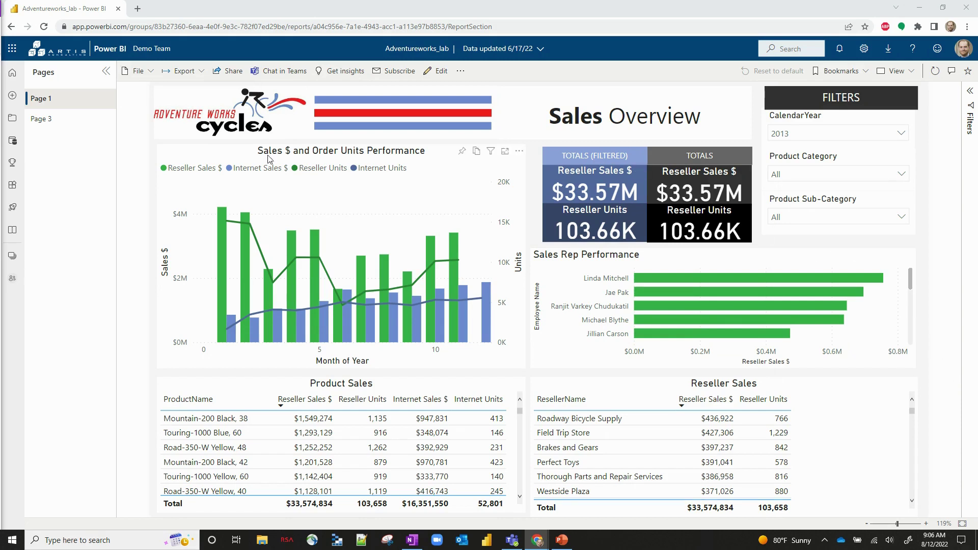
# Step: Open the Export options of the 2013-filtered Sales Overview report in Power BI
pyautogui.click(193, 75)
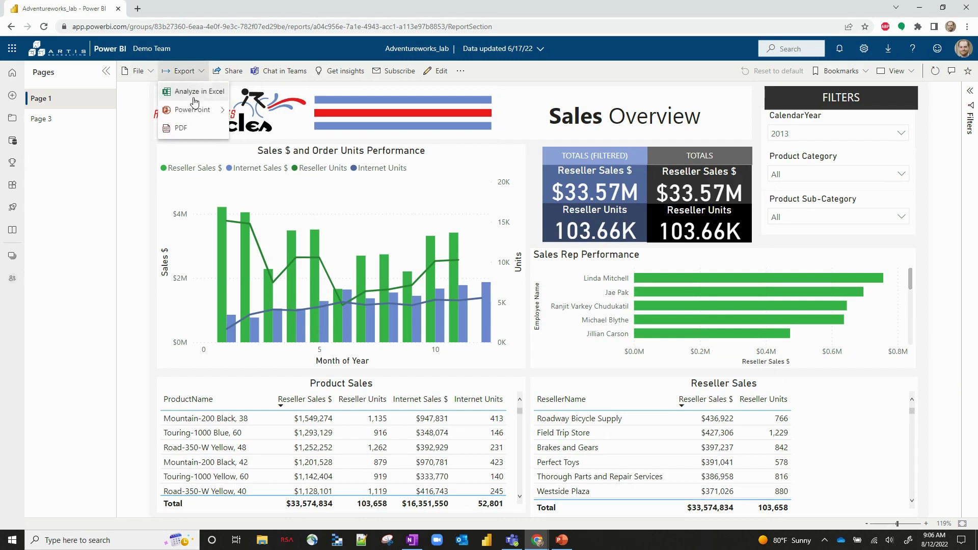
# Step: Export the filtered report to PowerPoint as embedded live data and open it in PowerPoint
pyautogui.moveTo(186, 110)
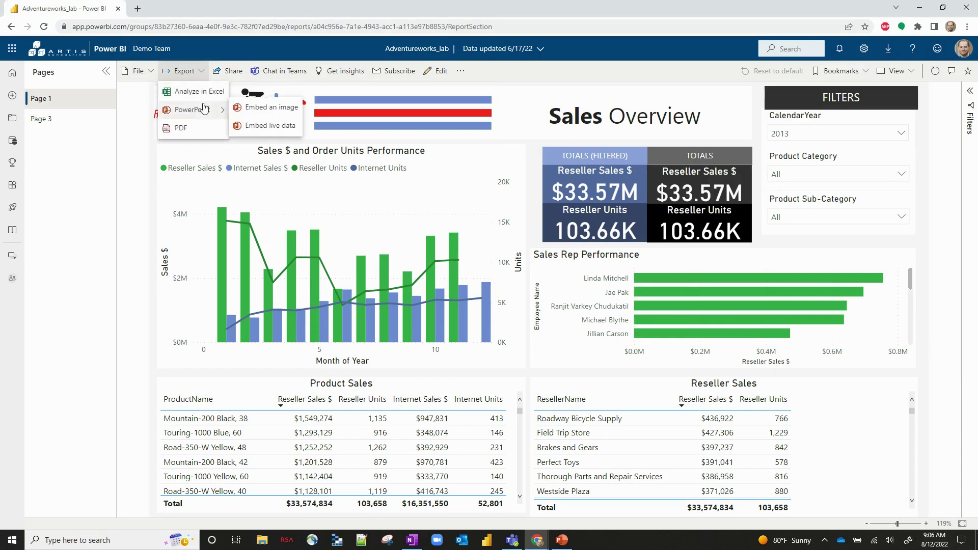
pyautogui.click(271, 127)
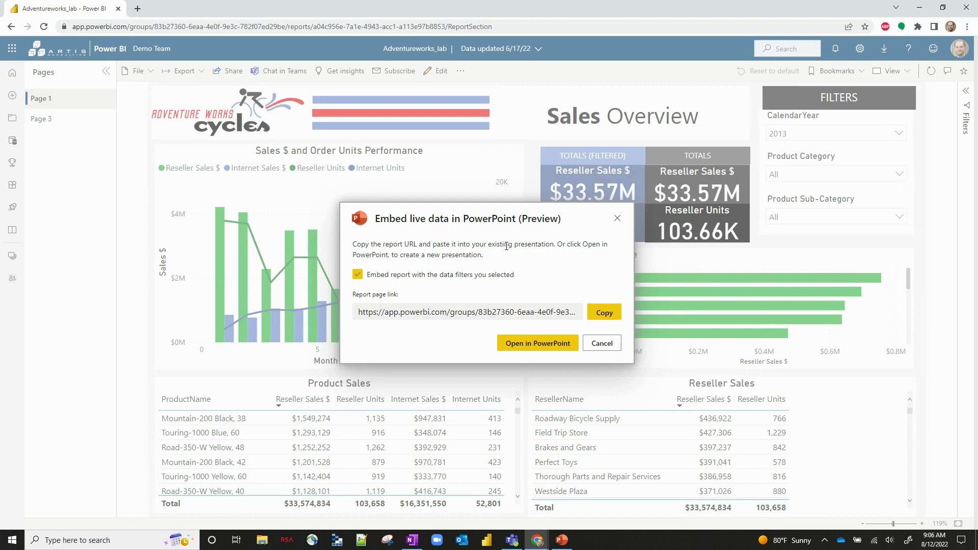
pyautogui.click(551, 350)
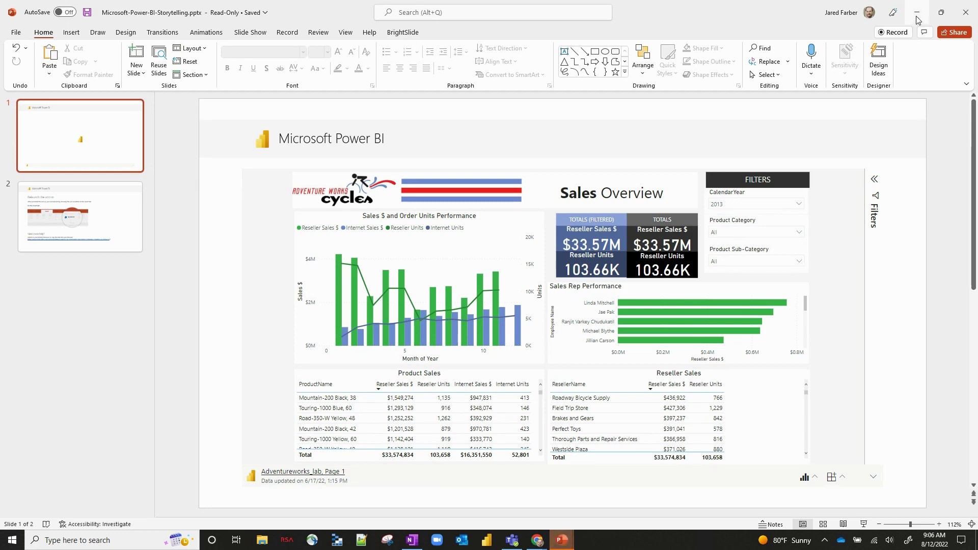
# Step: Bring the Presentation1 deck to the front and bring up slide 1's context options
pyautogui.moveTo(561, 543)
pyautogui.click(557, 500)
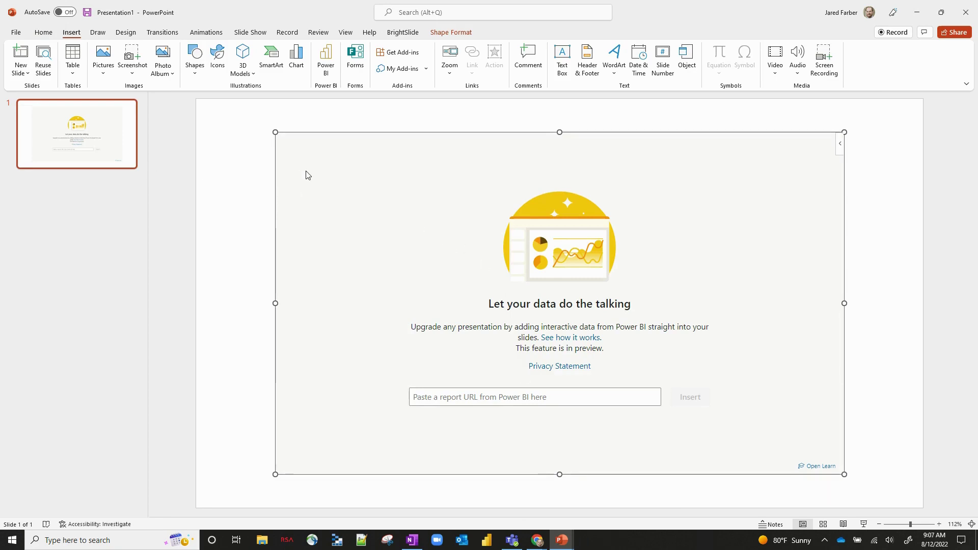
pyautogui.rightClick(54, 135)
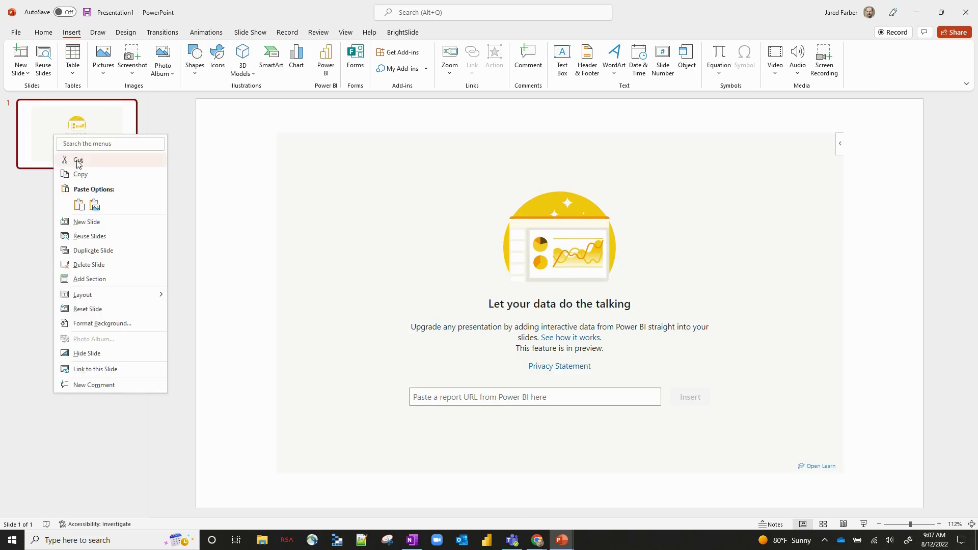
# Step: Replace the placeholder slide with a new Title Slide
pyautogui.click(85, 264)
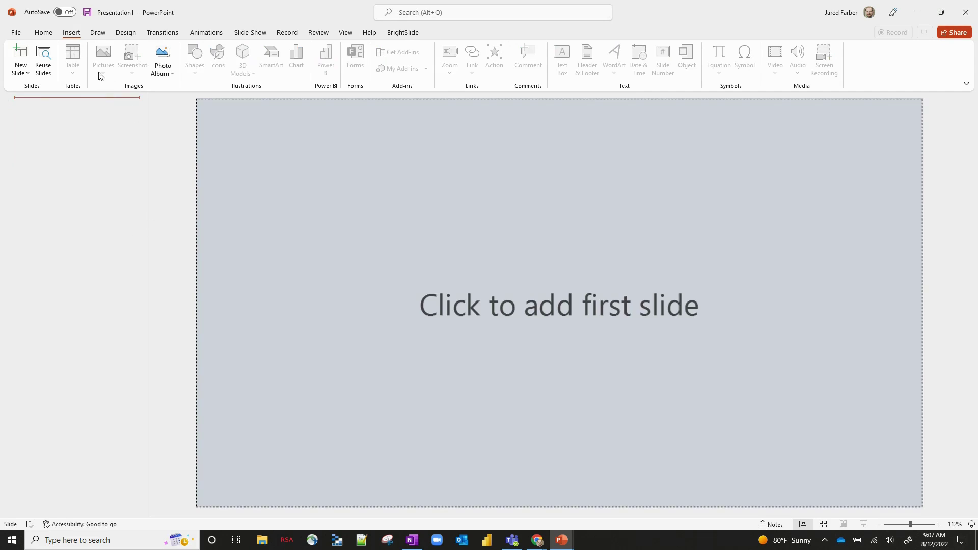
pyautogui.click(27, 75)
pyautogui.click(38, 113)
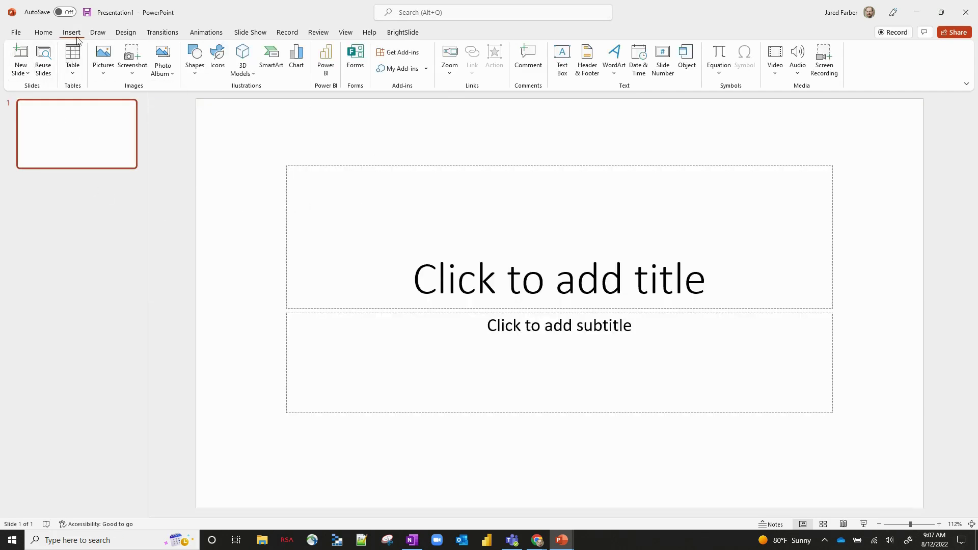
# Step: Insert a Power BI report placeholder on the title slide and ready its URL field
pyautogui.click(328, 70)
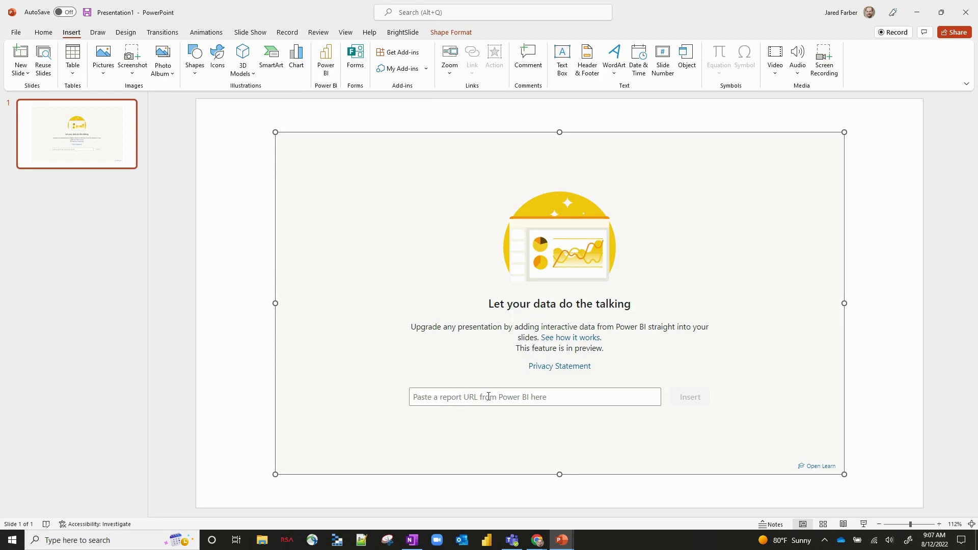
pyautogui.click(598, 400)
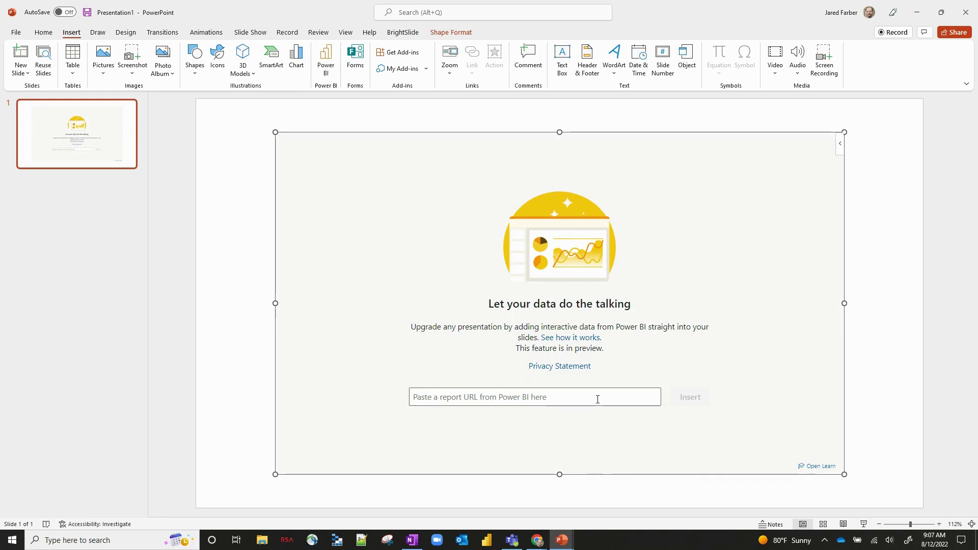
pyautogui.click(538, 540)
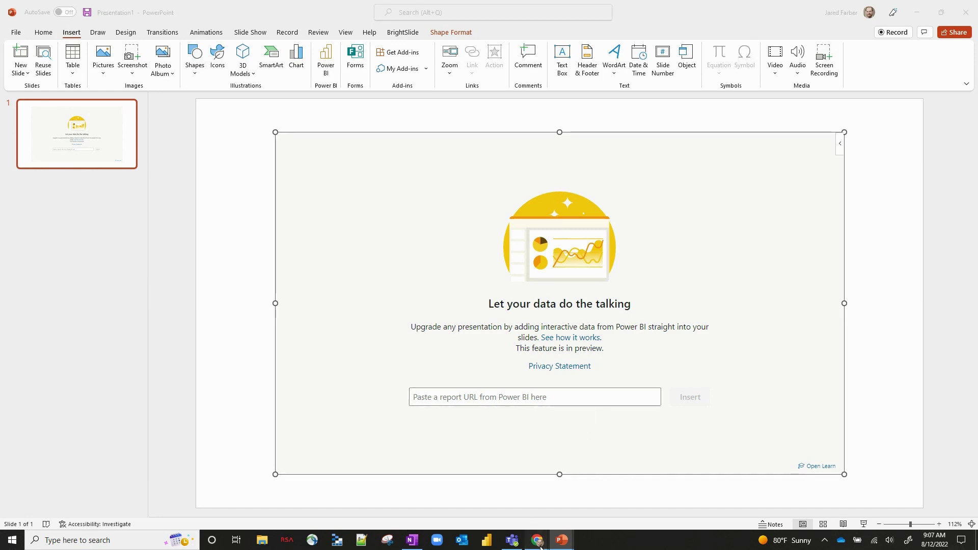
# Step: Copy the Sales Overview page's live-data embed link from Power BI's Export > PowerPoint options
pyautogui.click(527, 485)
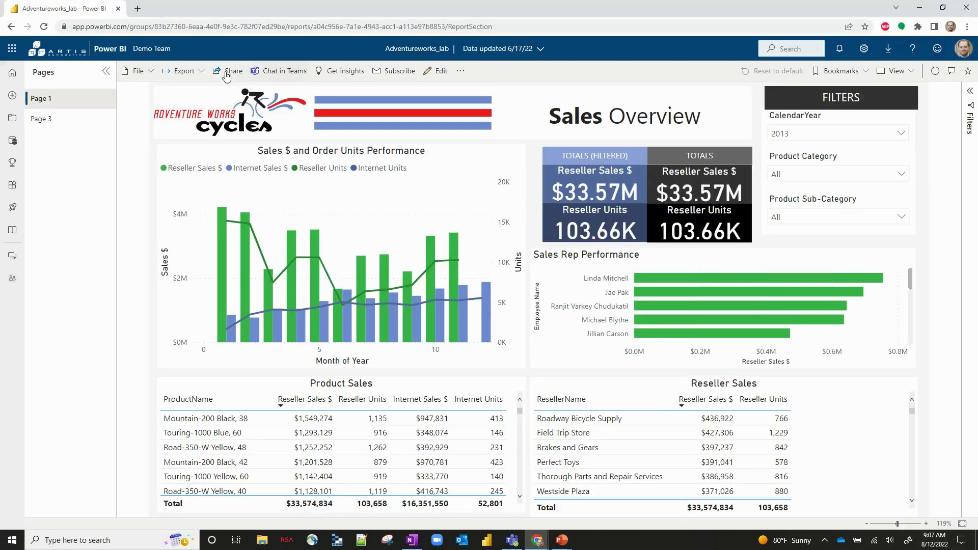
pyautogui.click(183, 71)
pyautogui.moveTo(204, 105)
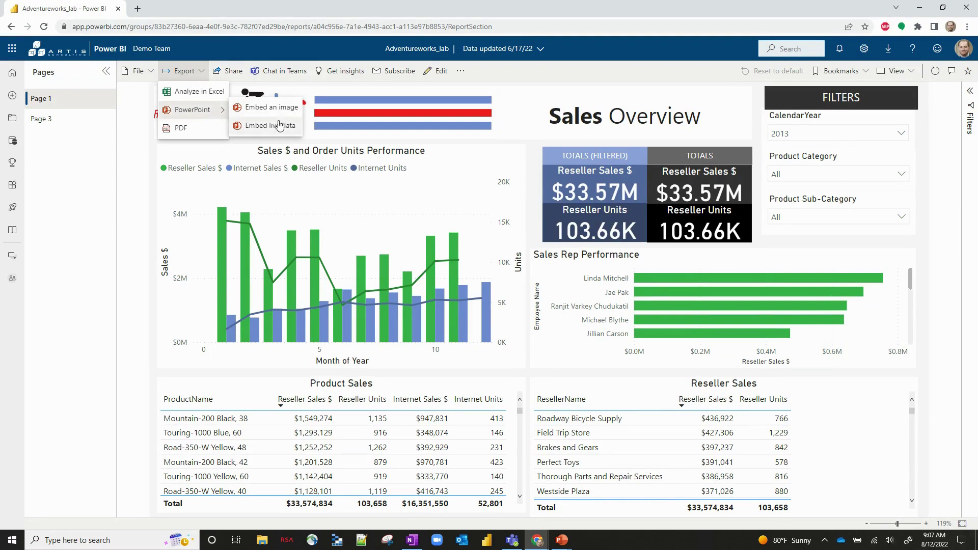
pyautogui.click(279, 124)
pyautogui.click(604, 312)
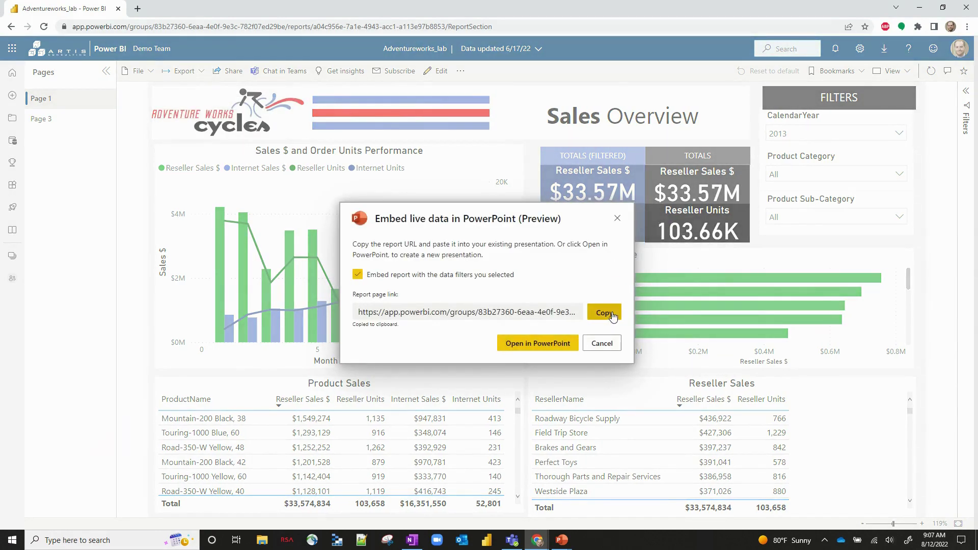
# Step: Paste the copied report link into Presentation1's Power BI URL field
pyautogui.click(566, 536)
pyautogui.click(507, 497)
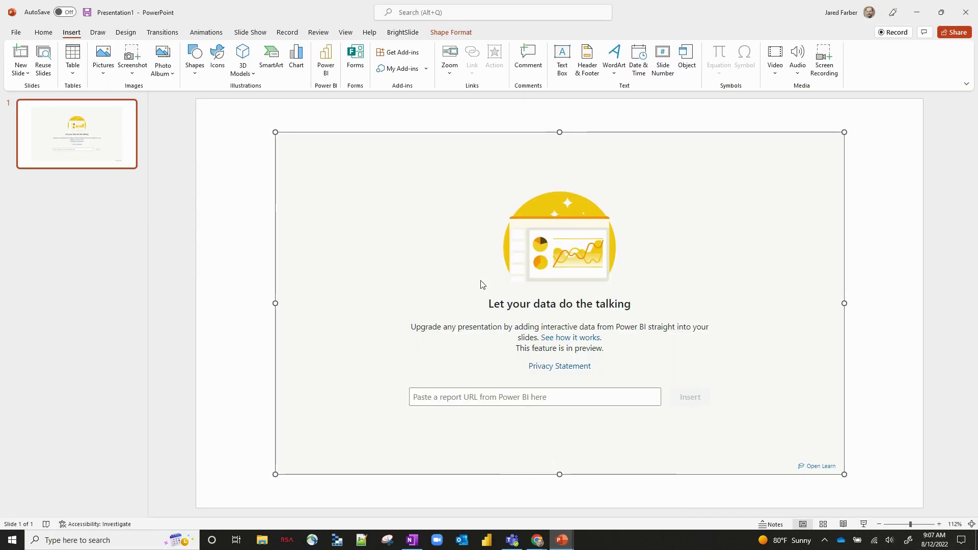
pyautogui.click(488, 396)
pyautogui.hotkey('ctrl', 'v')
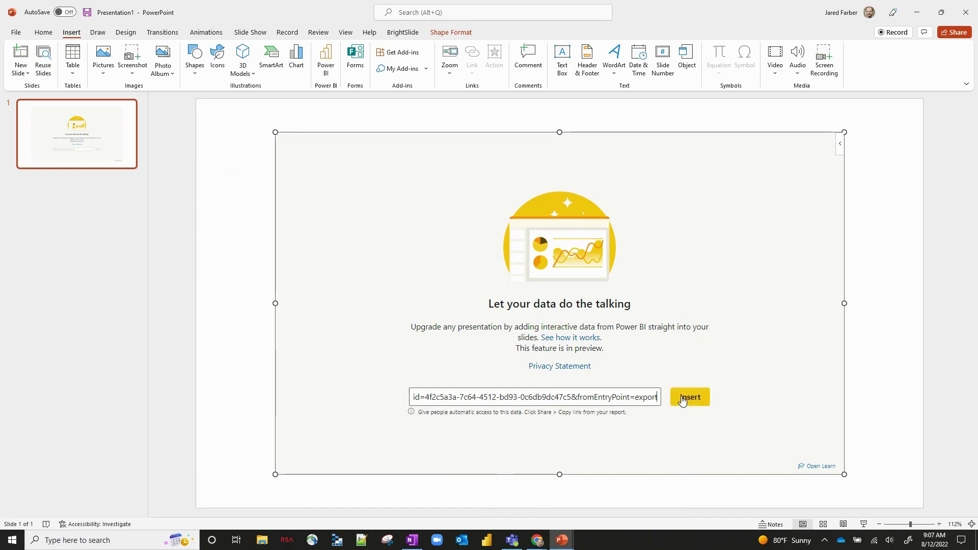
# Step: Insert the linked Sales Overview report, deselect it to refresh the thumbnail, then reselect it
pyautogui.click(682, 398)
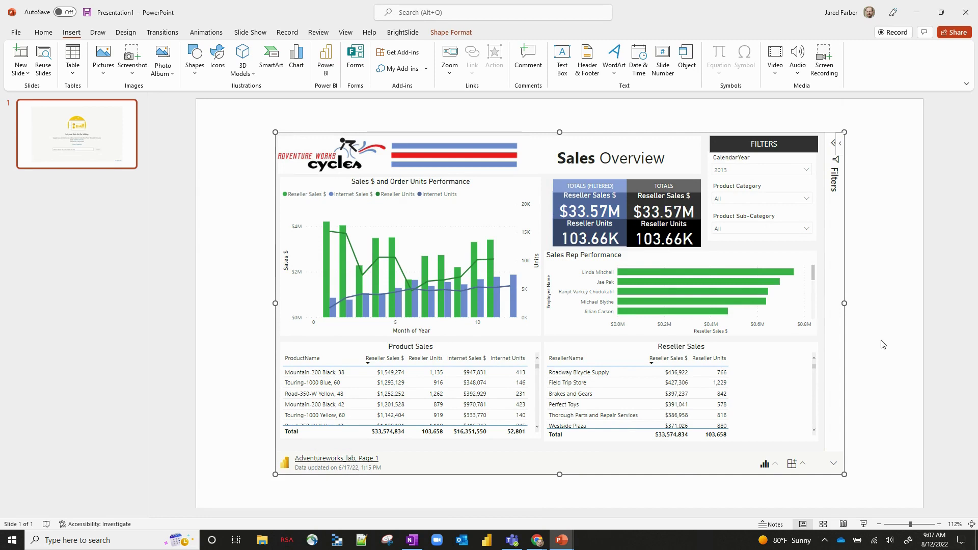
pyautogui.click(880, 344)
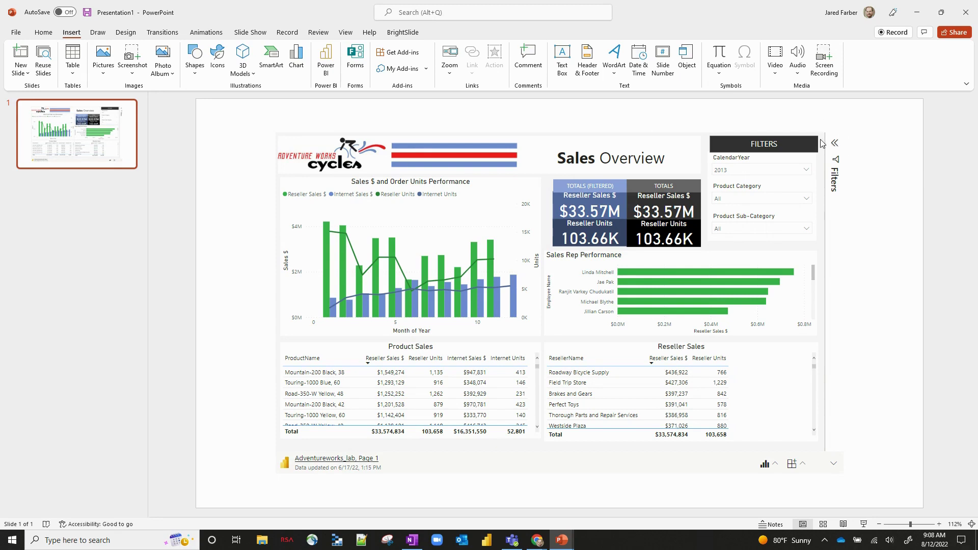
pyautogui.click(842, 147)
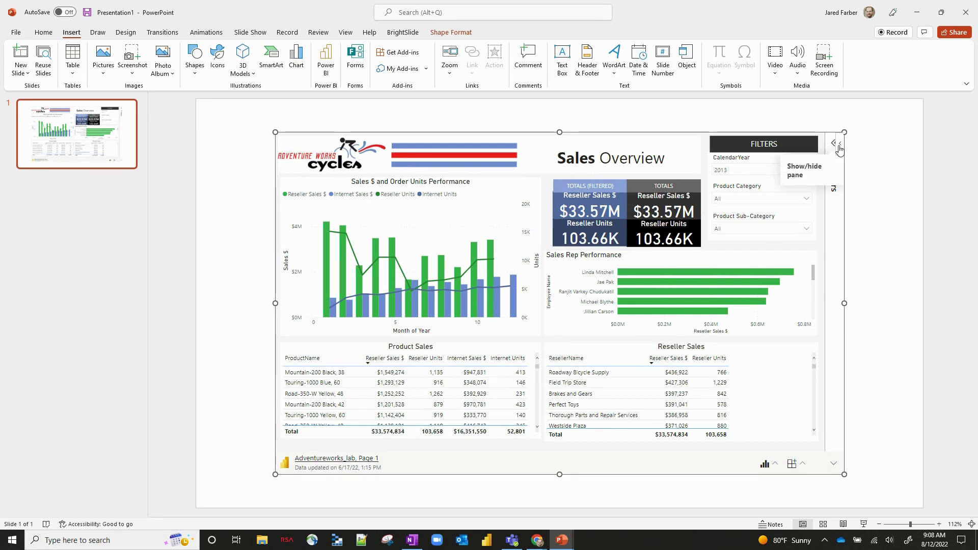
# Step: Reload the embedded report, then toggle Show as Saved Image on and back off
pyautogui.rightClick(841, 148)
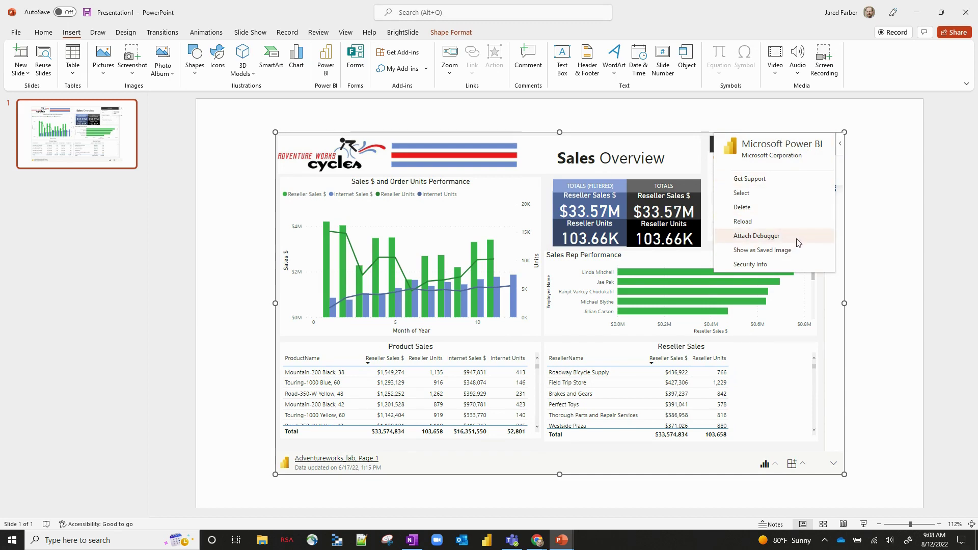
pyautogui.click(776, 214)
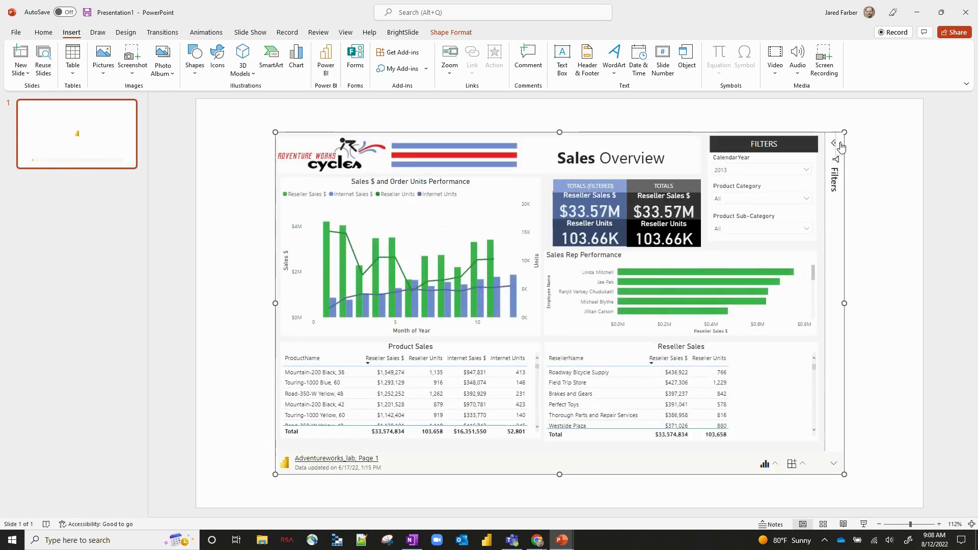
pyautogui.click(841, 147)
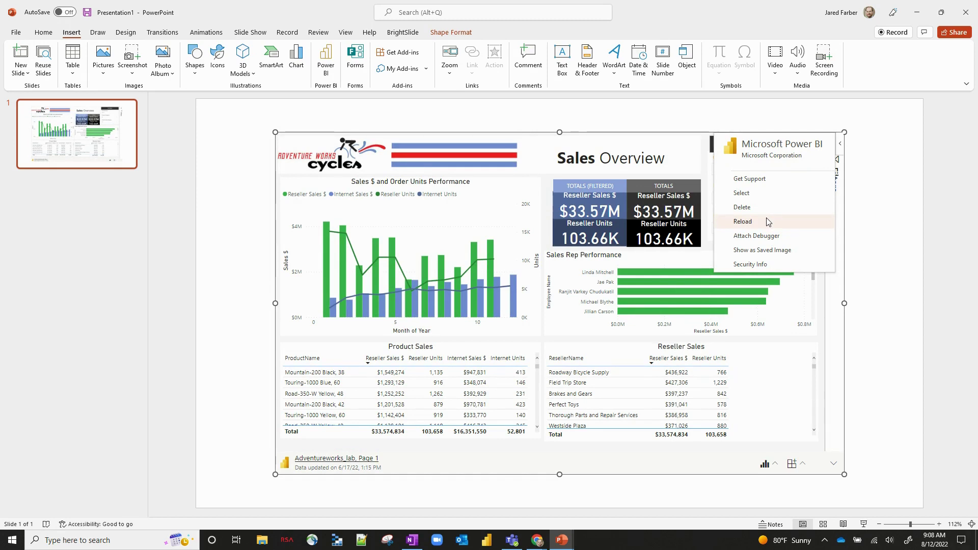
pyautogui.click(815, 255)
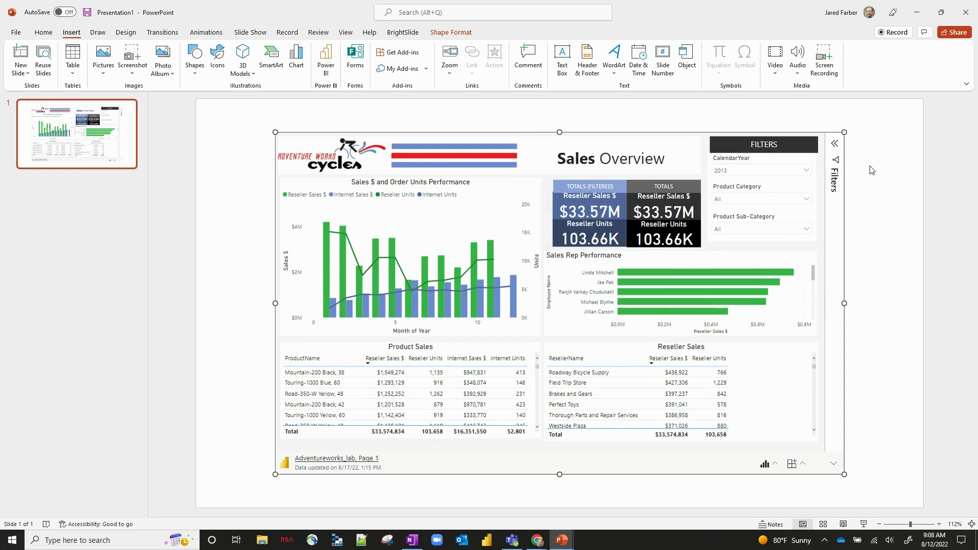
pyautogui.click(840, 143)
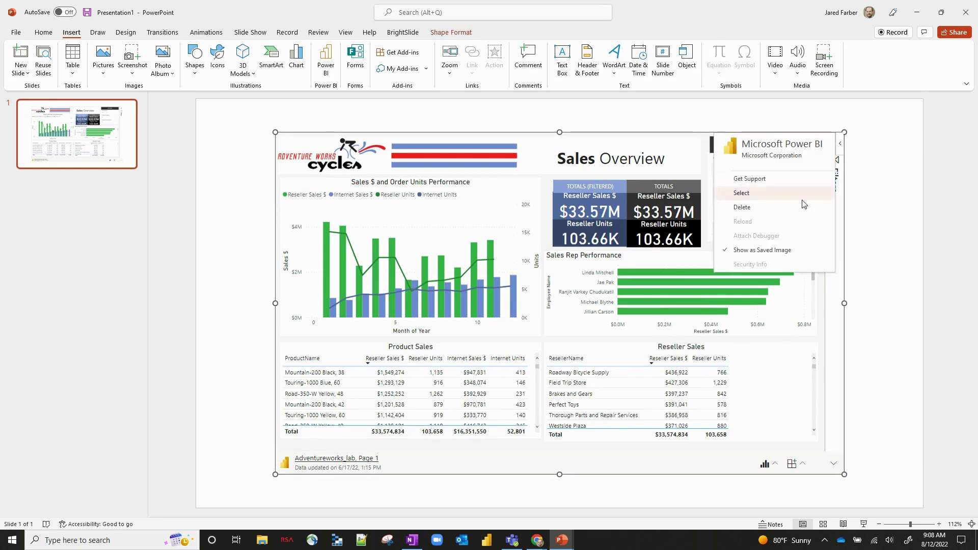
pyautogui.click(757, 252)
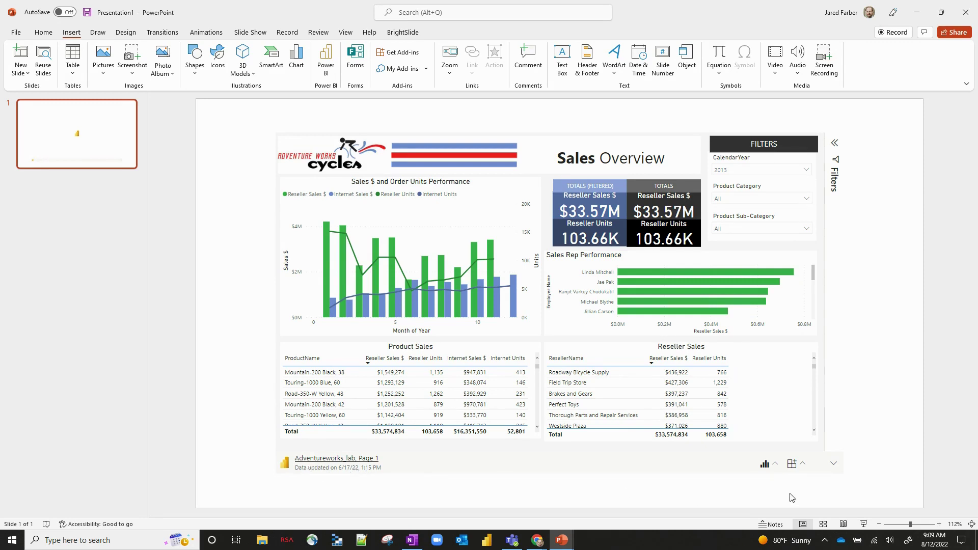
pyautogui.click(774, 469)
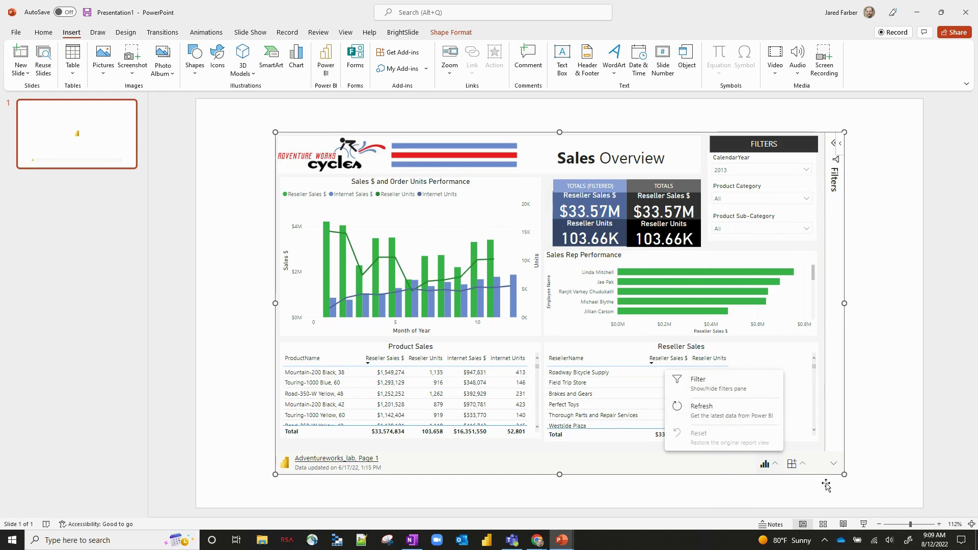
pyautogui.click(804, 465)
pyautogui.click(804, 465)
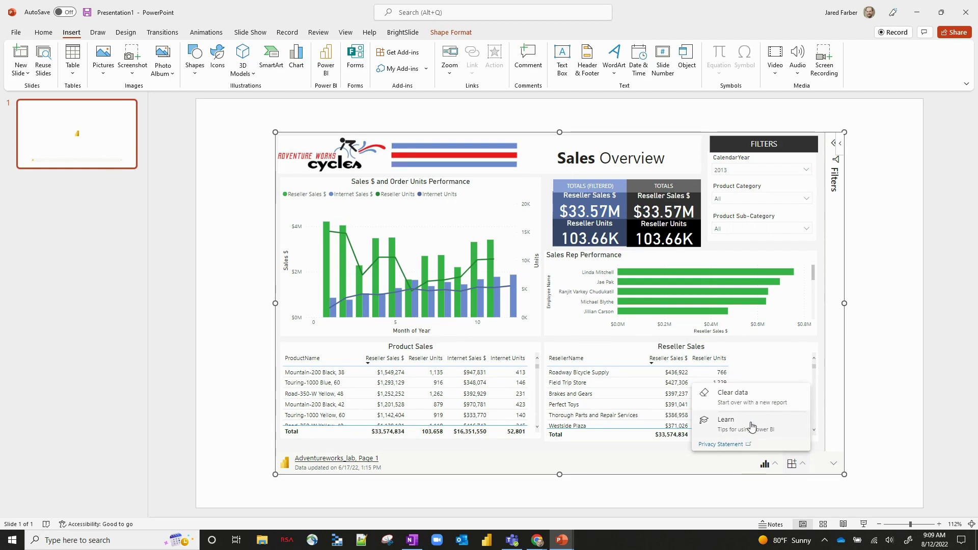
pyautogui.click(892, 275)
pyautogui.click(723, 174)
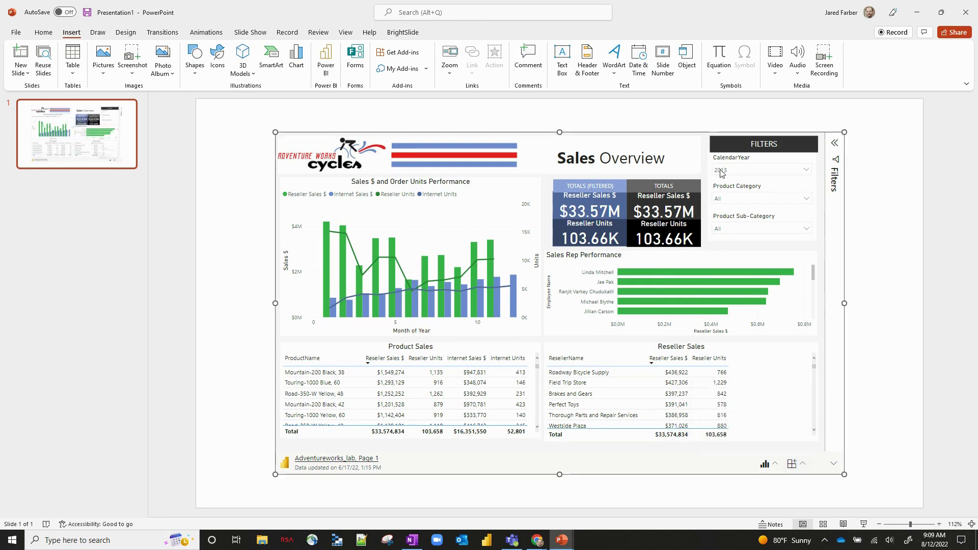
# Step: Set the CalendarYear slicer to 2011 after trying 2012 and 2007, then deselect the report
pyautogui.click(722, 172)
pyautogui.click(734, 239)
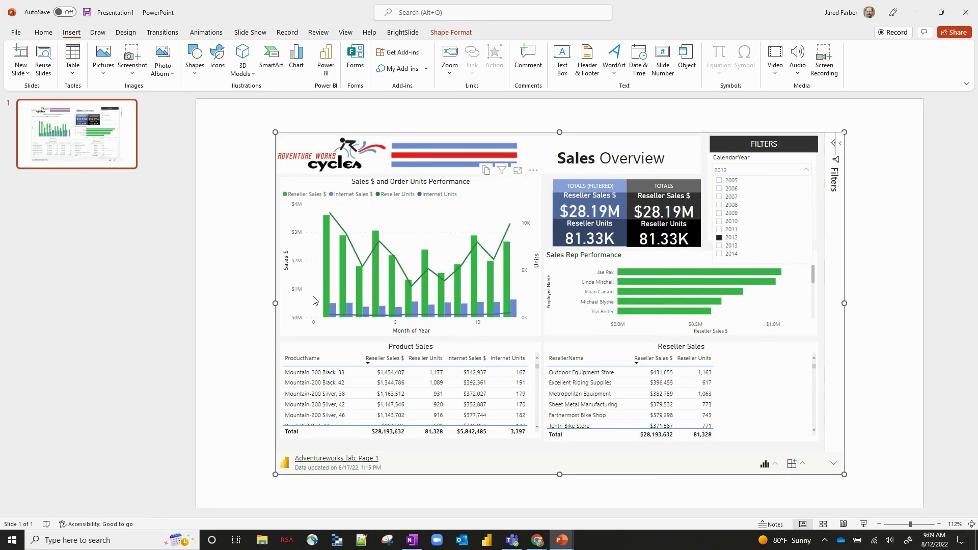
pyautogui.click(724, 197)
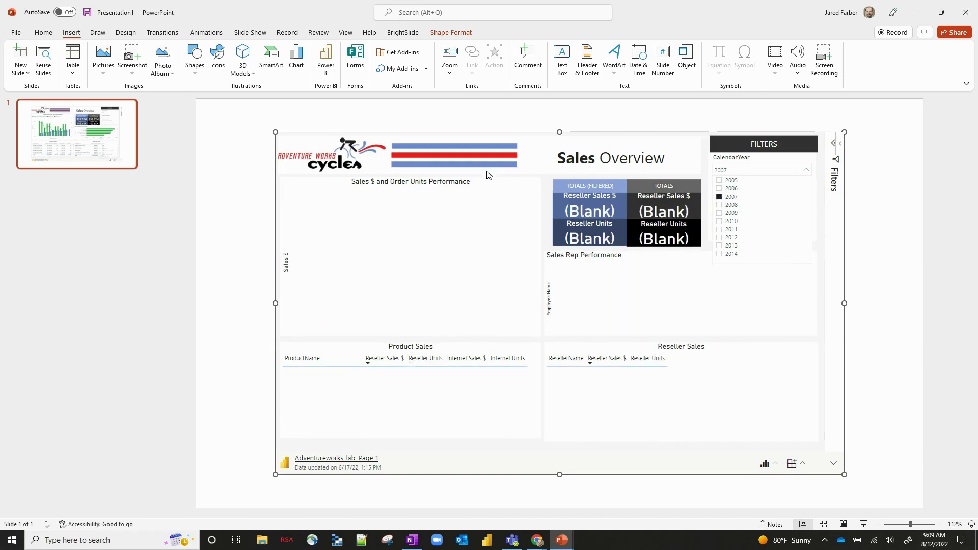
pyautogui.click(731, 231)
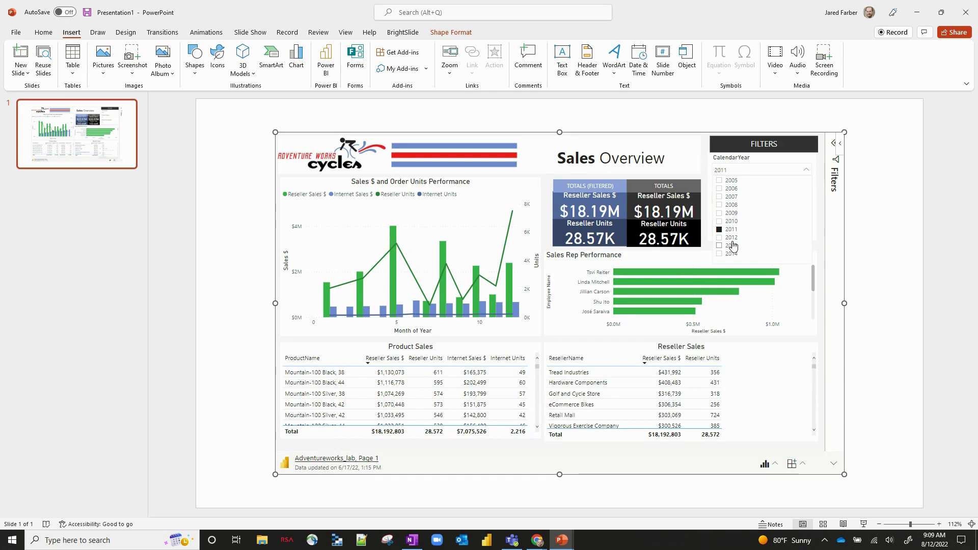
pyautogui.click(173, 214)
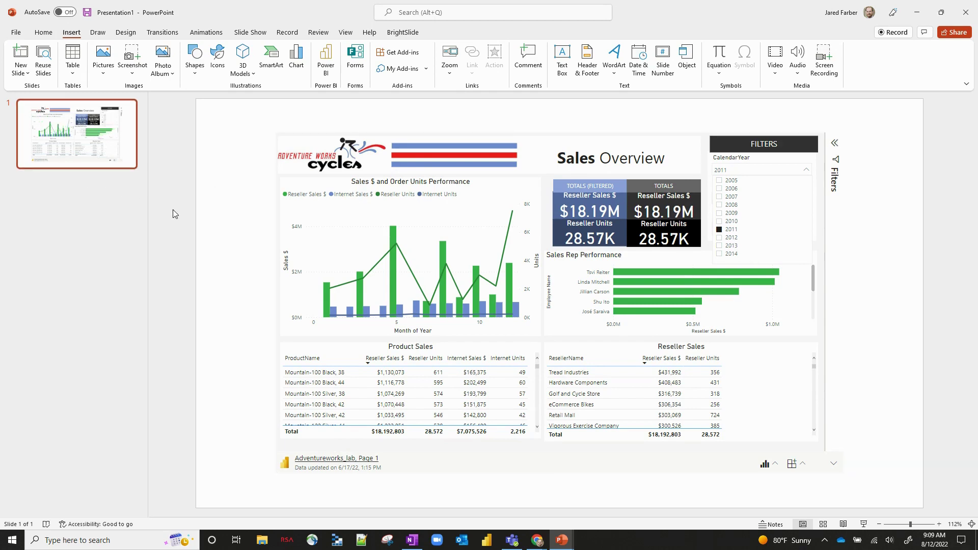